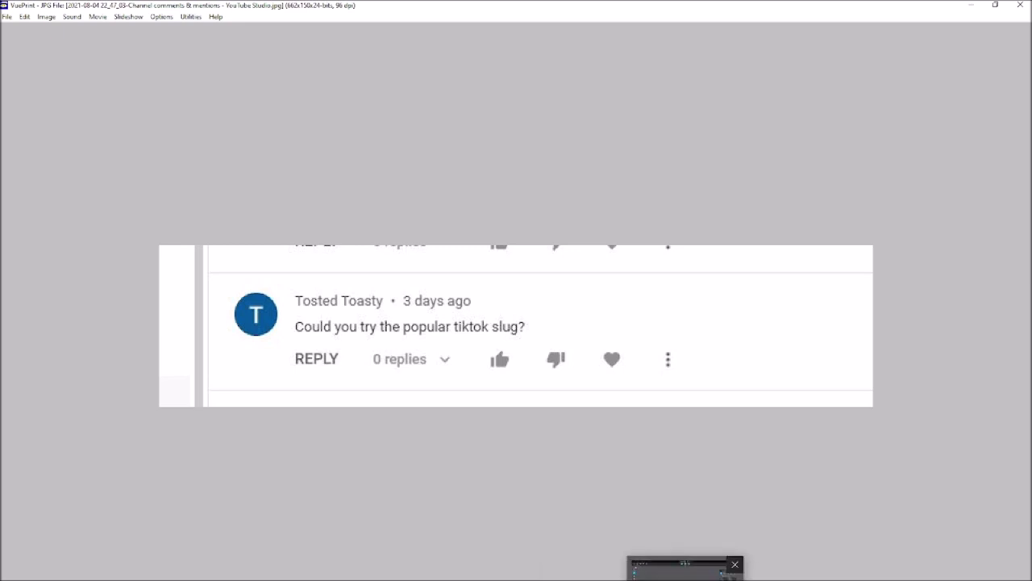
# Switch to Lychee and orbit the slug model to see it from the side
pyautogui.click(685, 568)
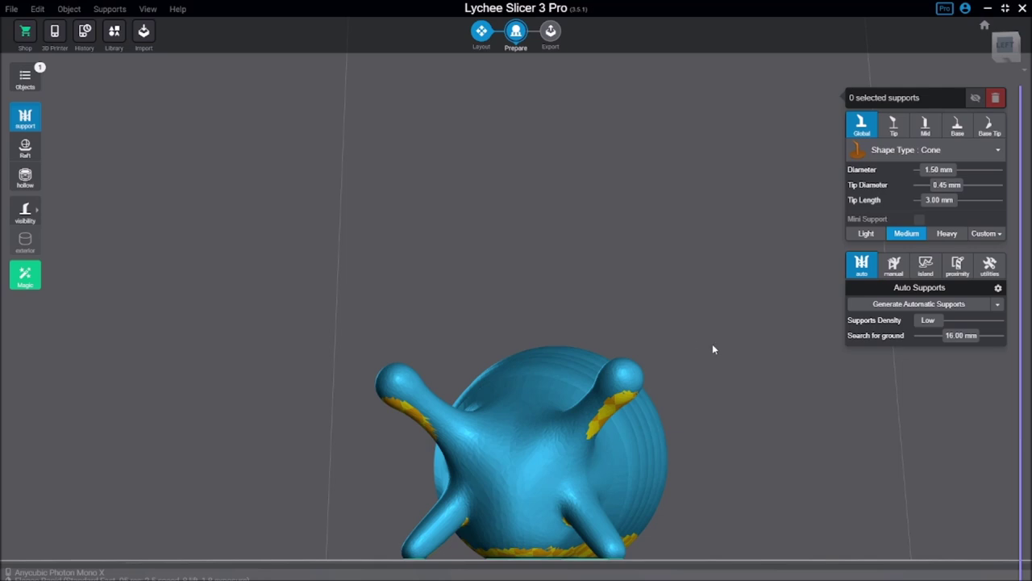
pyautogui.moveTo(713, 350); pyautogui.dragTo(499, 429, button='right')
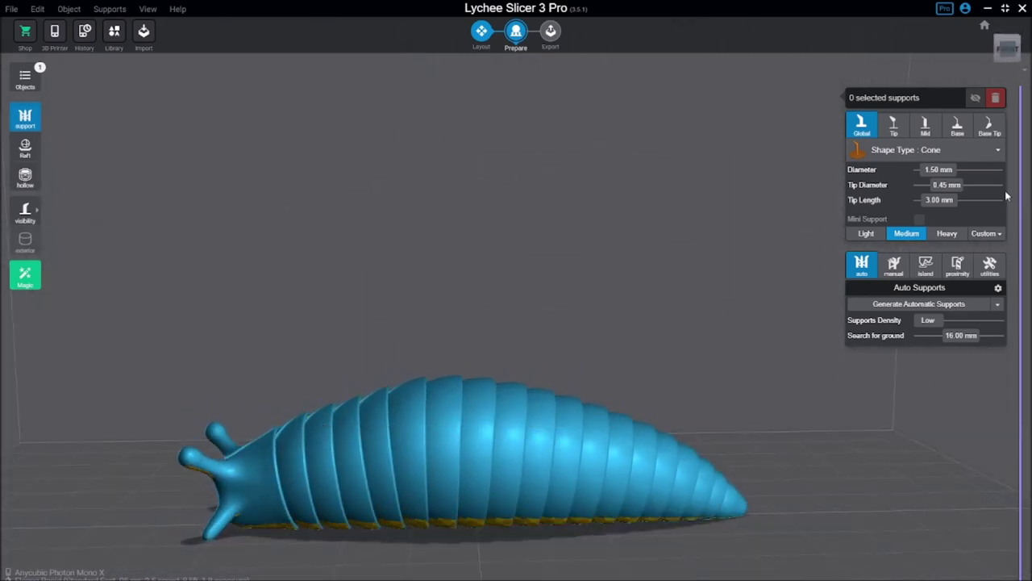
pyautogui.moveTo(706, 399); pyautogui.dragTo(567, 483, button='right')
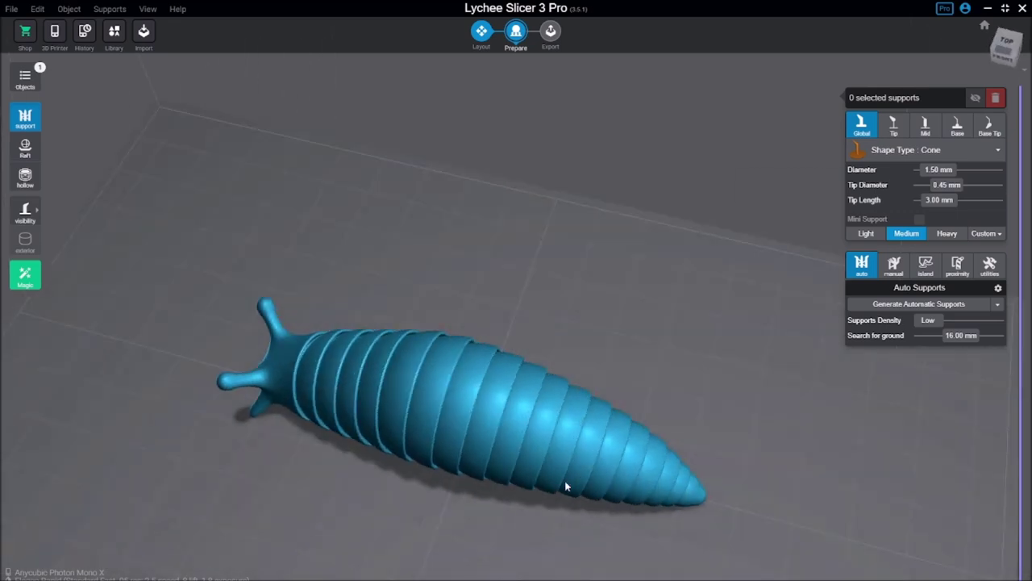
# Snap to the top view and zoom in on the slug from directly above
pyautogui.click(1006, 42)
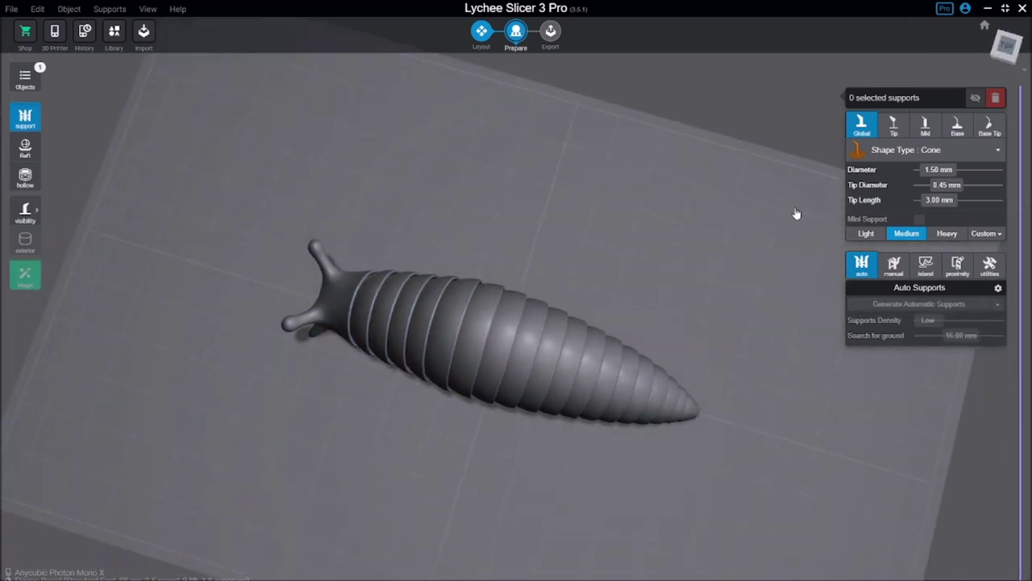
pyautogui.scroll(5, 606, 338)
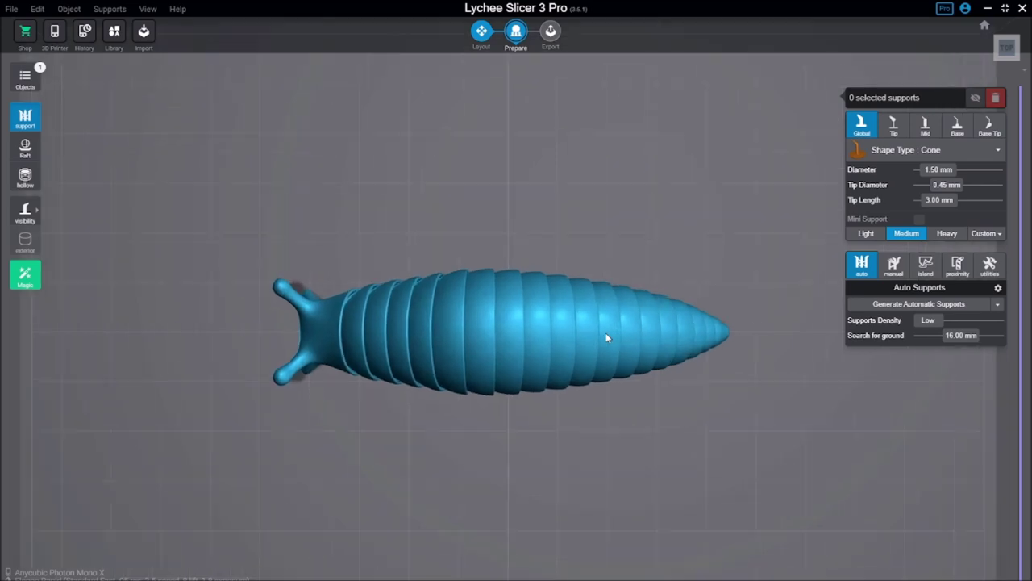
pyautogui.scroll(1, 607, 338)
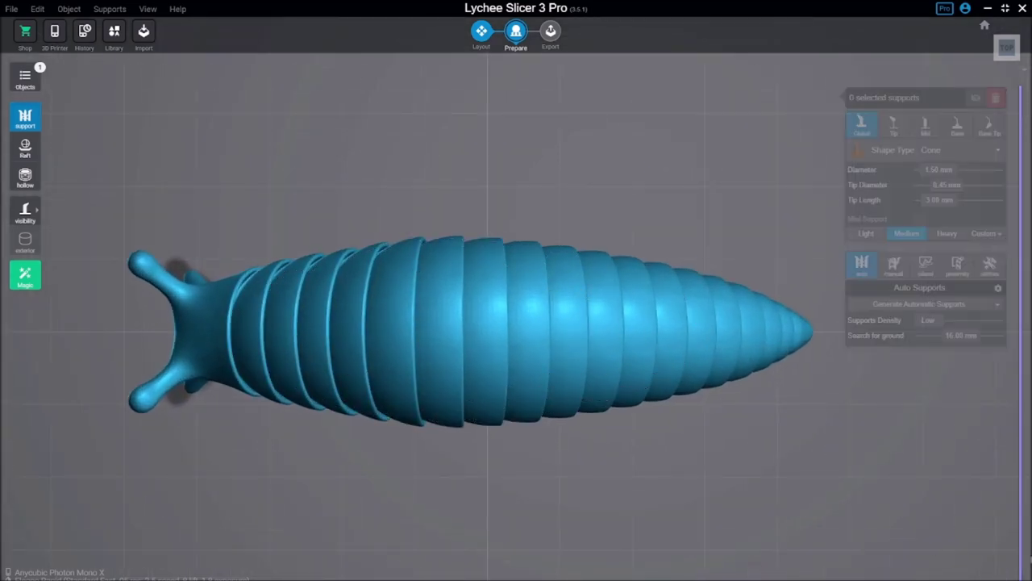
# Move the layer cut to 0.72 mm, then zoom and recenter the sliced slug's cross-section
pyautogui.moveTo(1020, 548); pyautogui.dragTo(1021, 576)
pyautogui.moveTo(1020, 575); pyautogui.dragTo(1021, 524)
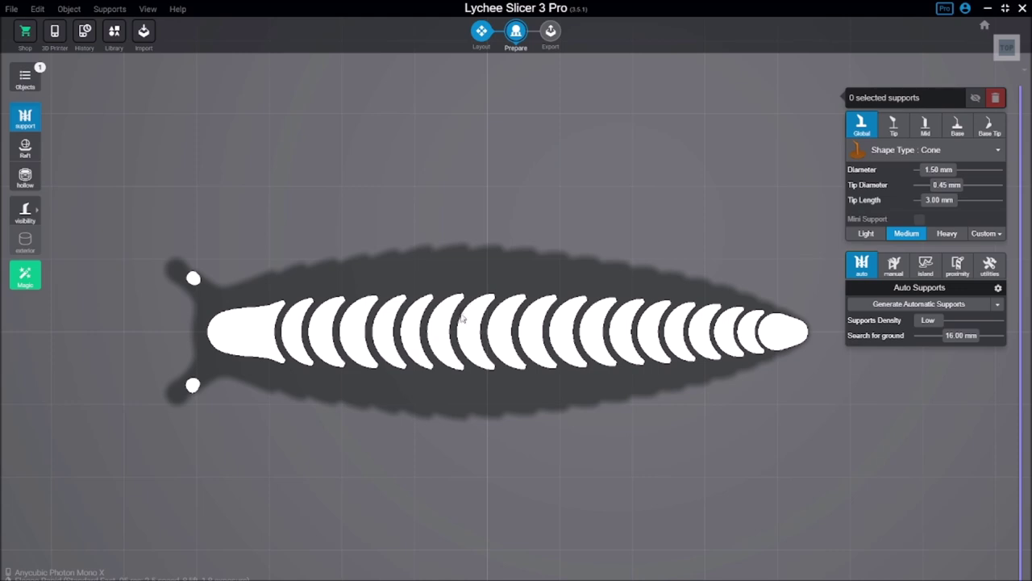
pyautogui.scroll(3, 461, 318)
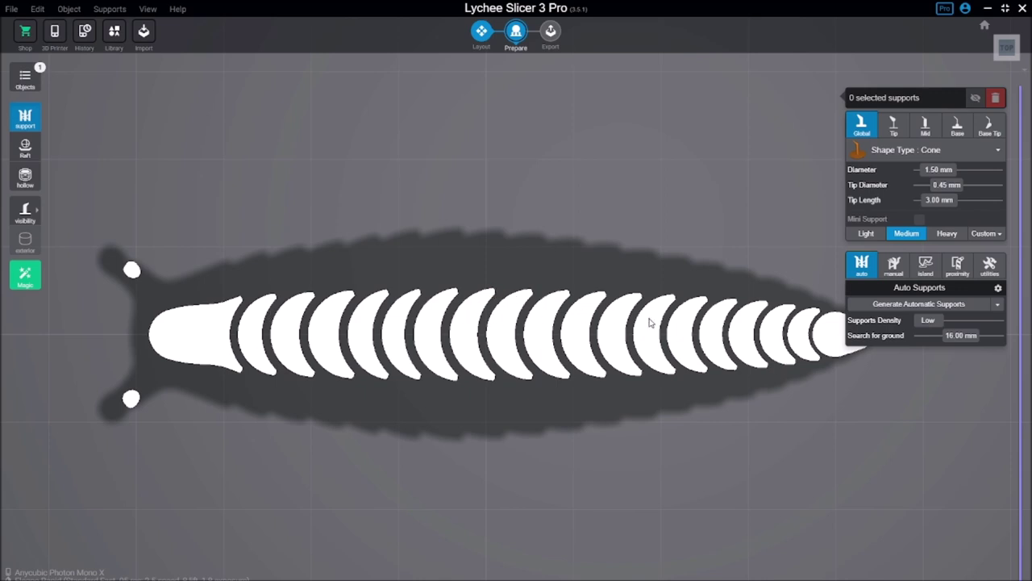
pyautogui.scroll(-1, 832, 394)
pyautogui.scroll(-1, 703, 295)
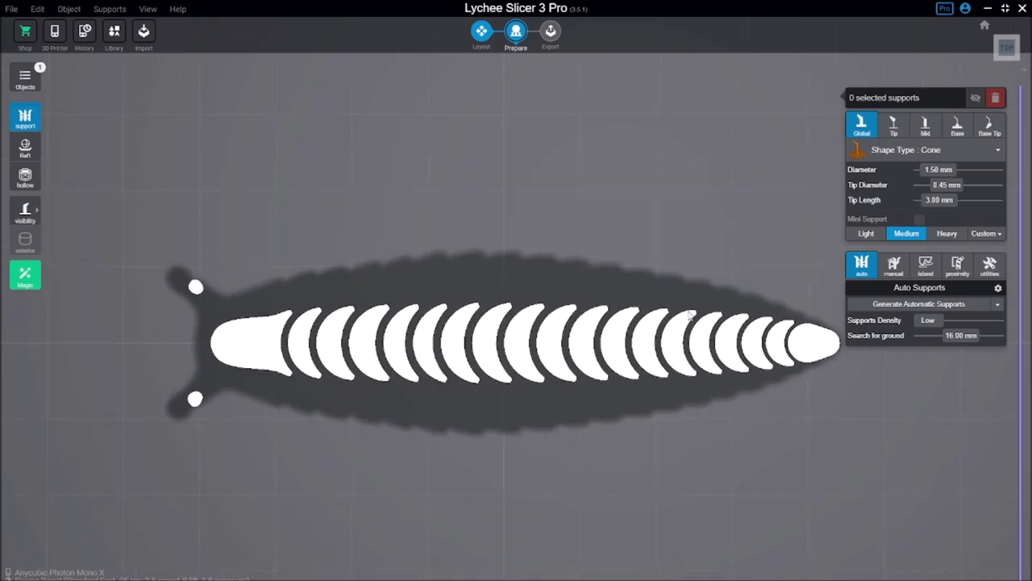
pyautogui.moveTo(691, 315); pyautogui.dragTo(576, 374, button='right')
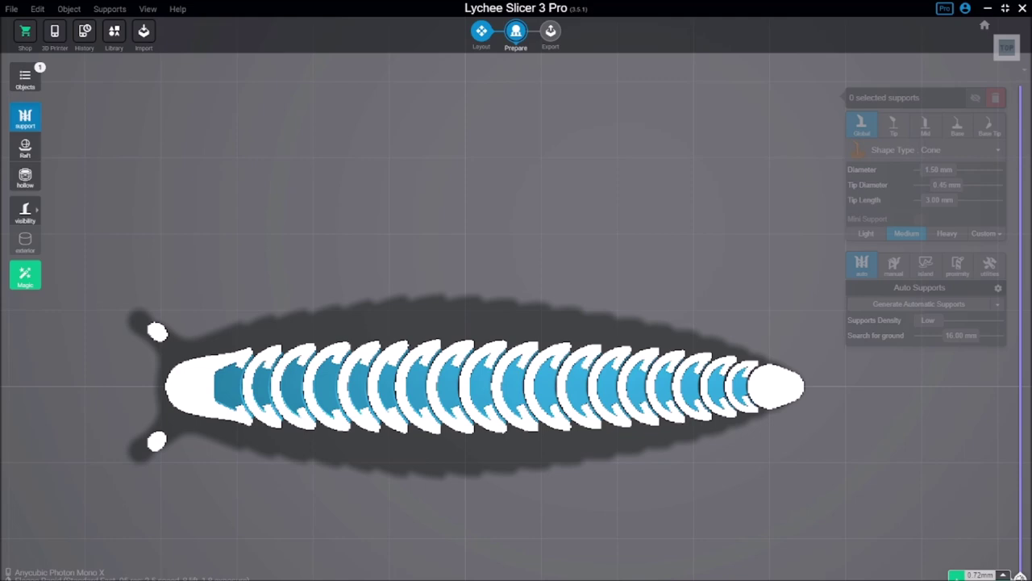
# Orbit the sliced slug into perspective and shift the cut to expose its hooked joints
pyautogui.moveTo(758, 492); pyautogui.dragTo(679, 369)
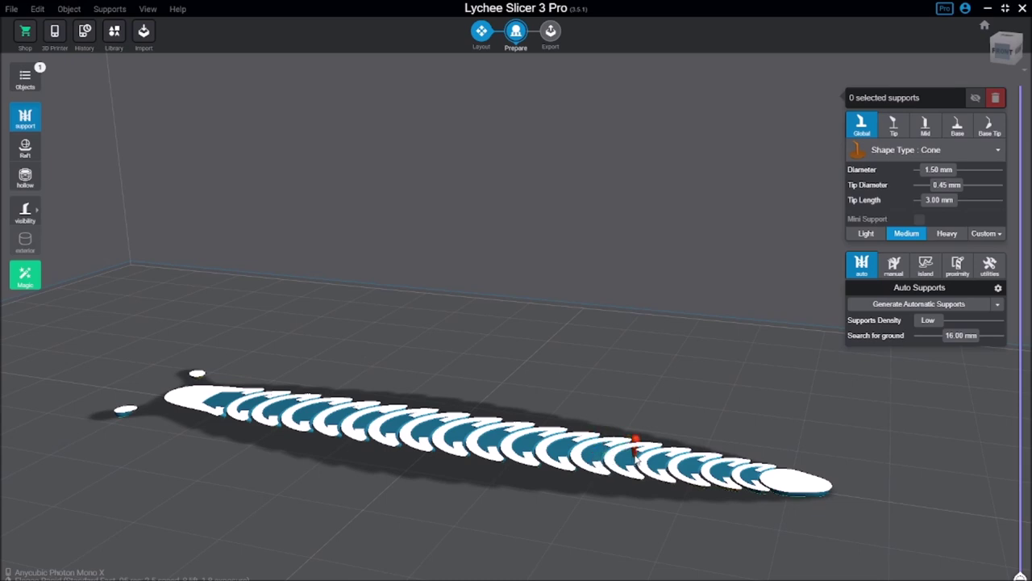
pyautogui.moveTo(622, 475); pyautogui.dragTo(638, 496)
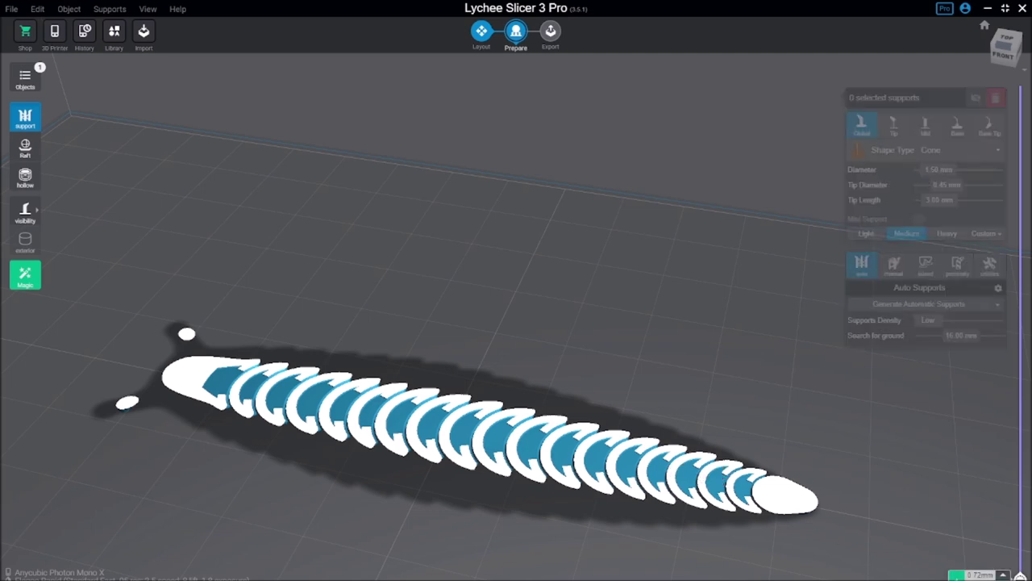
pyautogui.moveTo(1020, 573); pyautogui.dragTo(1020, 555)
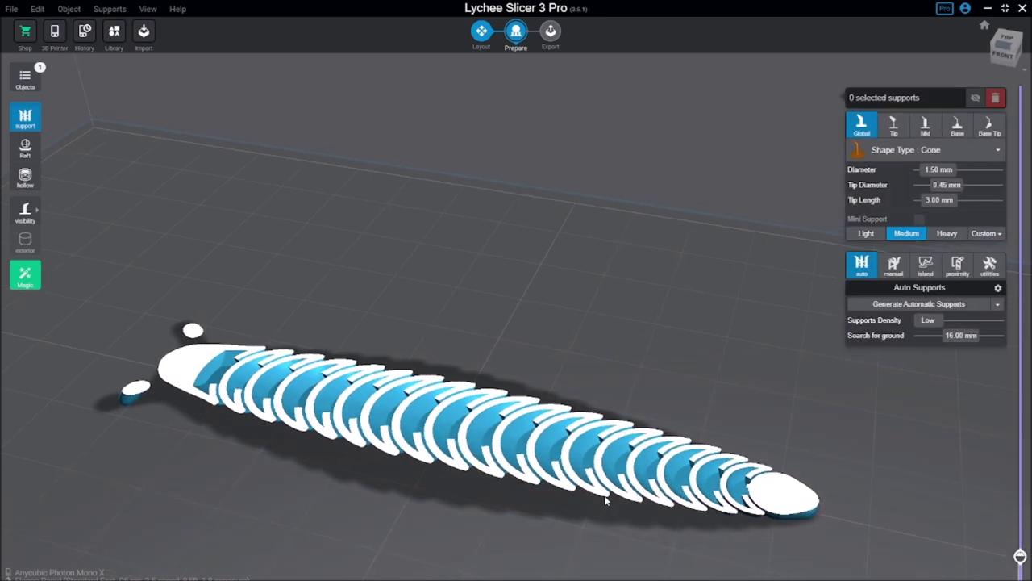
pyautogui.moveTo(605, 492); pyautogui.dragTo(540, 462)
pyautogui.scroll(10, 540, 462)
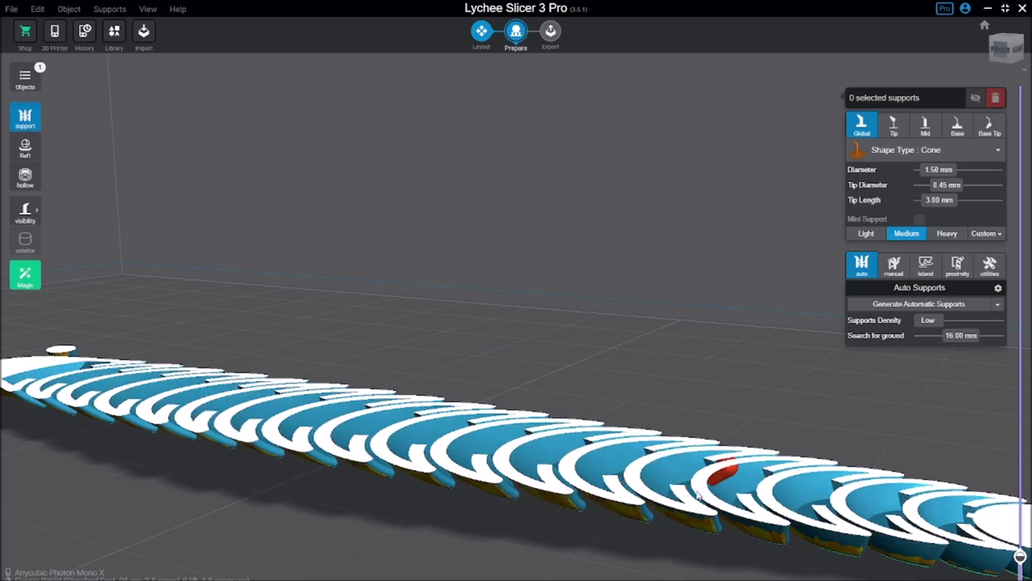
# Orbit around the sliced segments and raise the cut to 6.53 mm, layer 131, showing H-shaped links
pyautogui.scroll(3, 709, 508)
pyautogui.moveTo(708, 528); pyautogui.dragTo(373, 475, button='right')
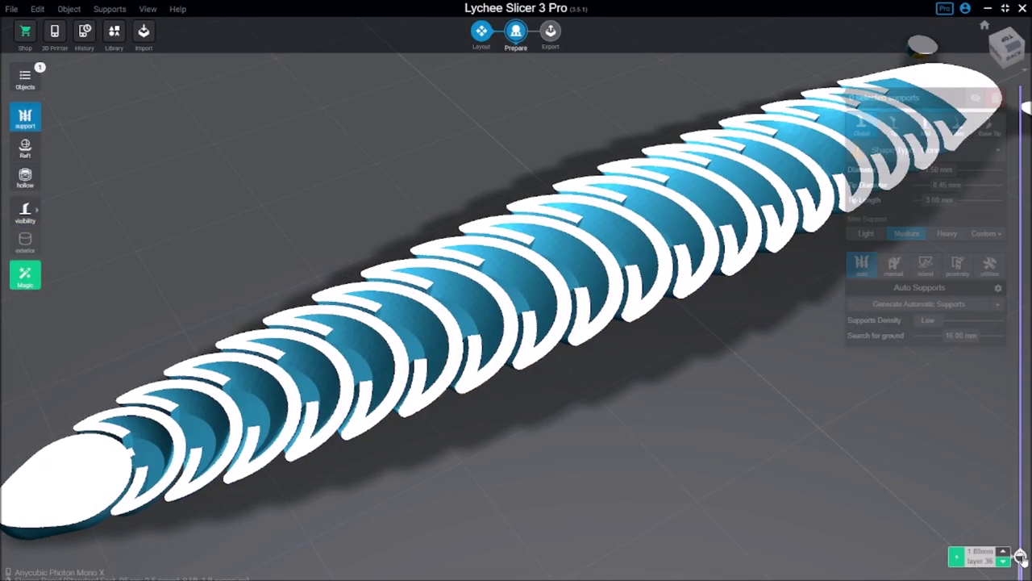
pyautogui.moveTo(1017, 557); pyautogui.dragTo(1021, 521)
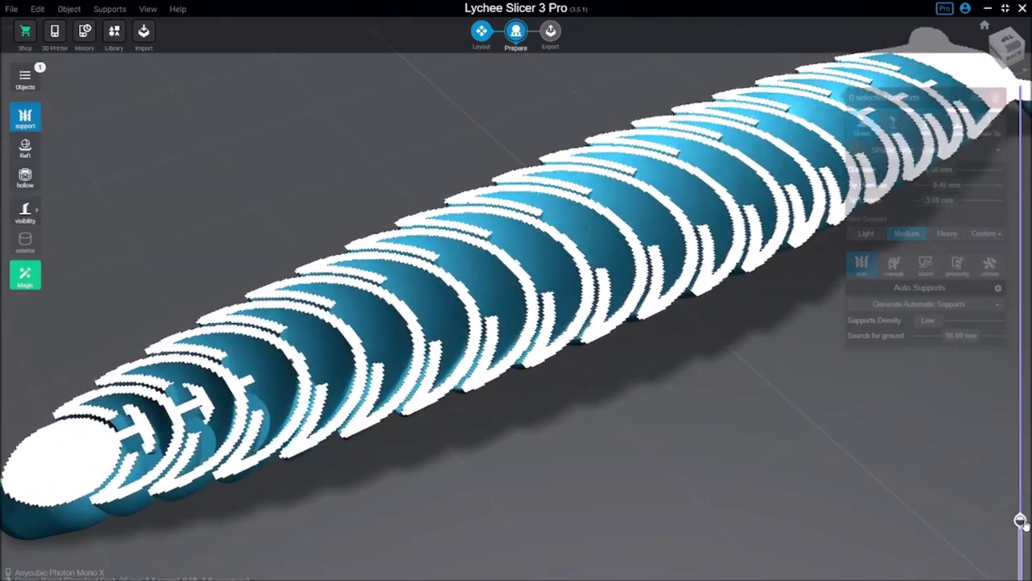
pyautogui.moveTo(541, 389); pyautogui.dragTo(449, 387)
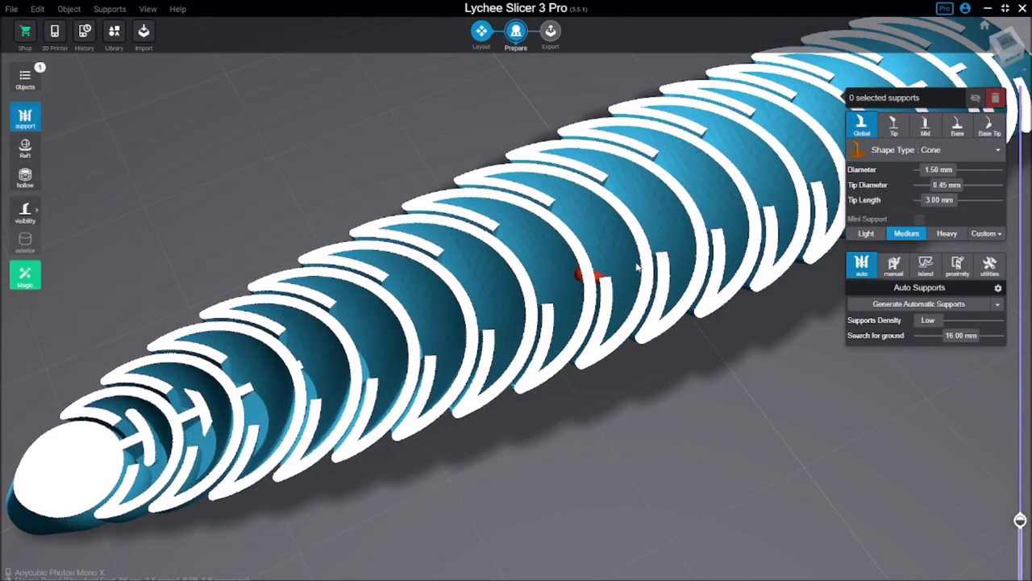
pyautogui.moveTo(530, 182); pyautogui.dragTo(565, 394)
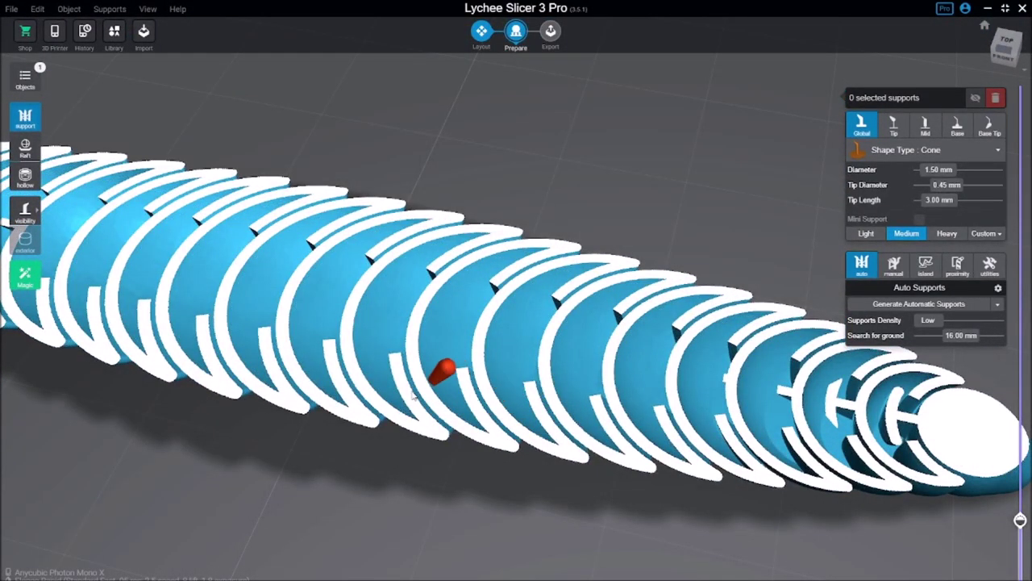
pyautogui.moveTo(1020, 520); pyautogui.dragTo(1021, 451)
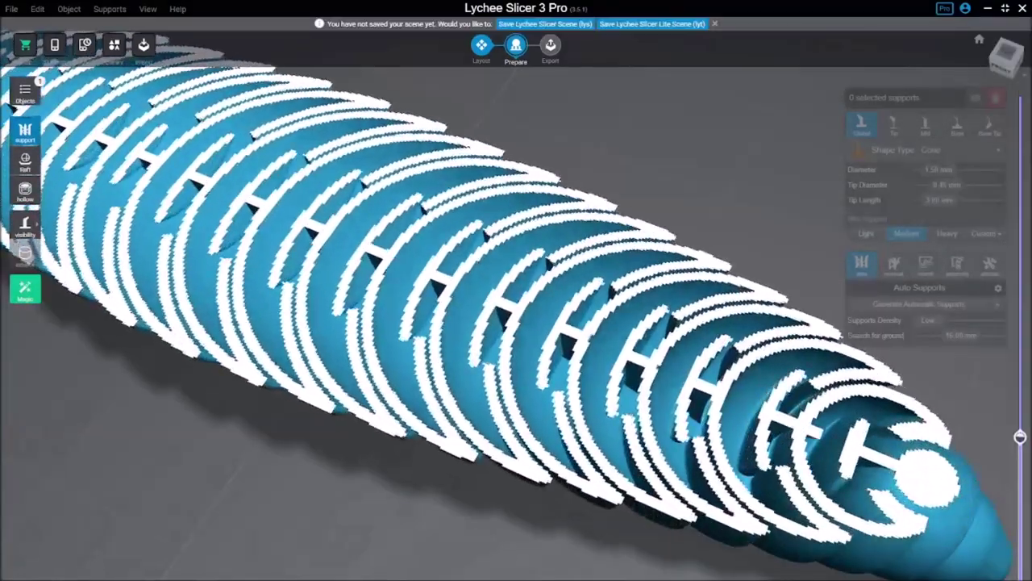
# Raise the cut slightly above layer 124 and rotate the sliced model side-on and top-down
pyautogui.moveTo(1020, 436); pyautogui.dragTo(1020, 400)
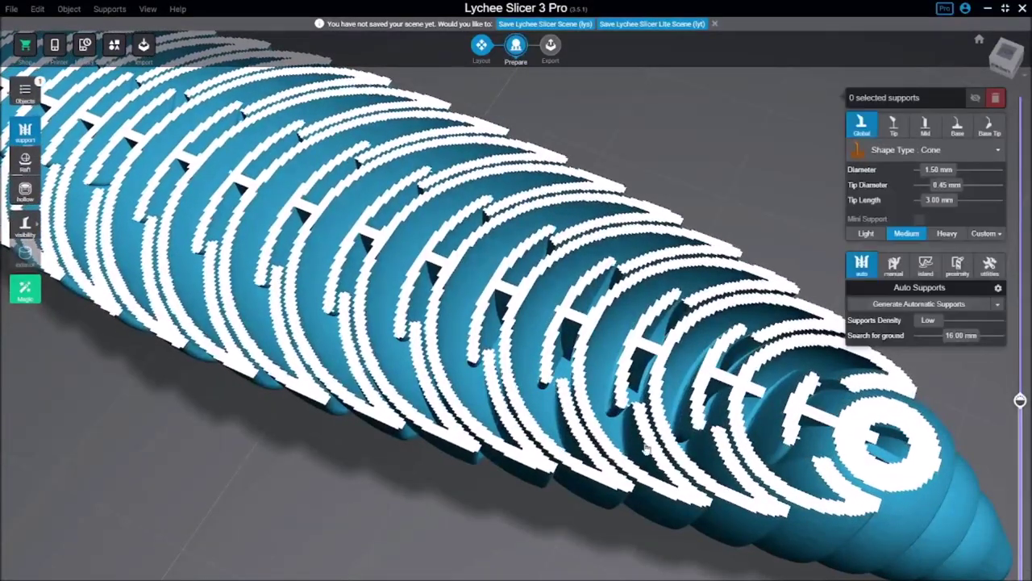
pyautogui.moveTo(564, 419); pyautogui.dragTo(702, 403)
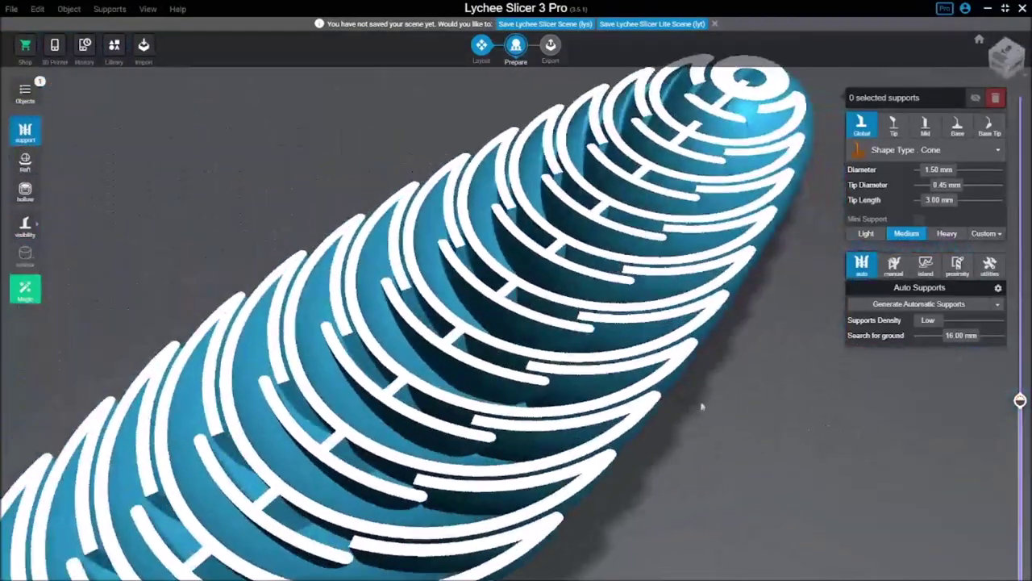
pyautogui.scroll(3, 457, 361)
pyautogui.moveTo(453, 354); pyautogui.dragTo(374, 363)
pyautogui.moveTo(455, 349); pyautogui.dragTo(379, 359)
# Raise the cut to the top to show the whole slug and orbit to a side view
pyautogui.moveTo(1020, 400); pyautogui.dragTo(1020, 97)
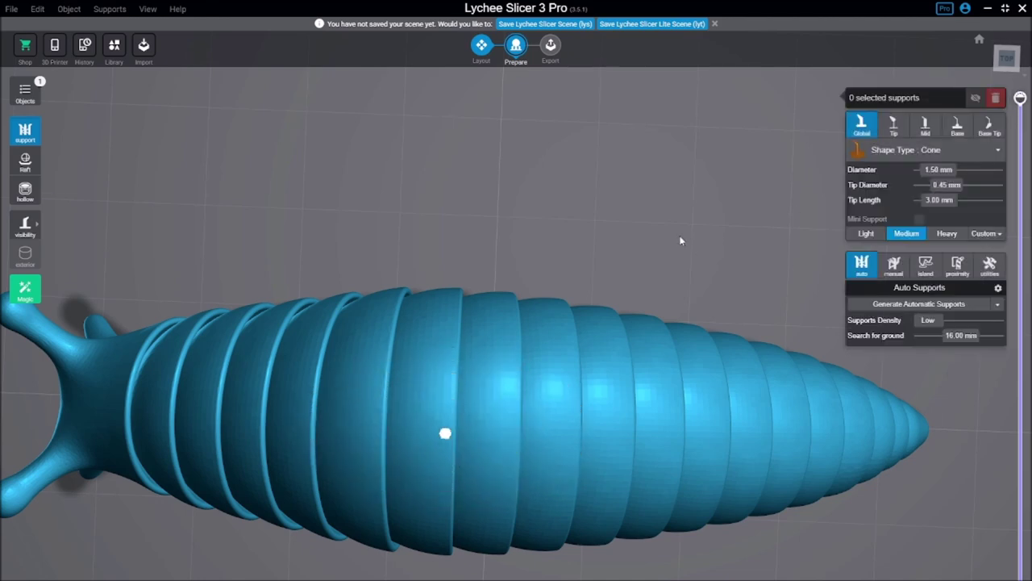
pyautogui.moveTo(680, 240); pyautogui.dragTo(687, 187, button='right')
pyautogui.moveTo(556, 342); pyautogui.dragTo(523, 346, button='right')
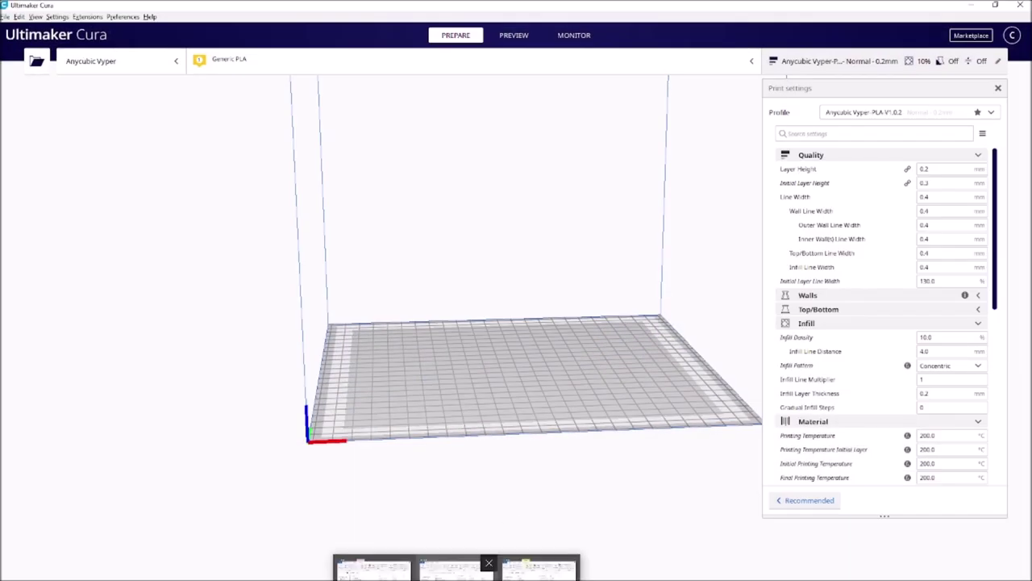
# Drag SlugV1.1.stl from Explorer onto Cura's build plate and minimize Explorer
pyautogui.click(454, 570)
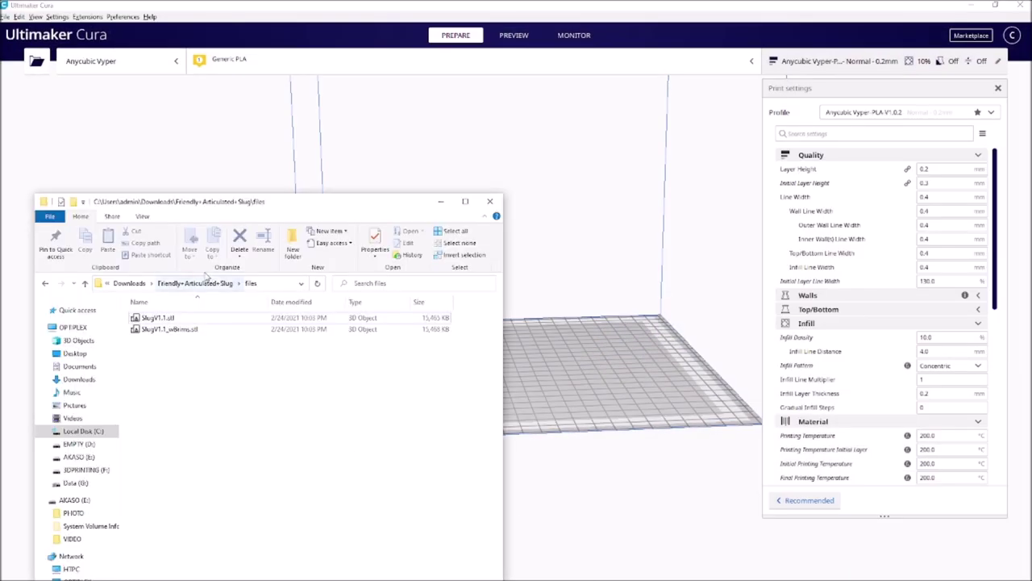
pyautogui.moveTo(157, 317); pyautogui.dragTo(529, 387)
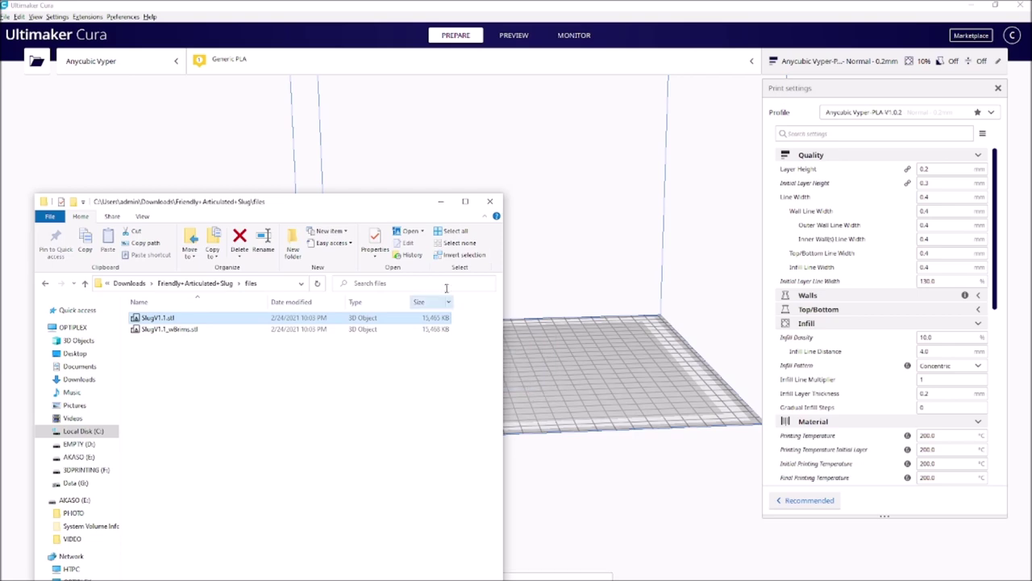
pyautogui.click(440, 201)
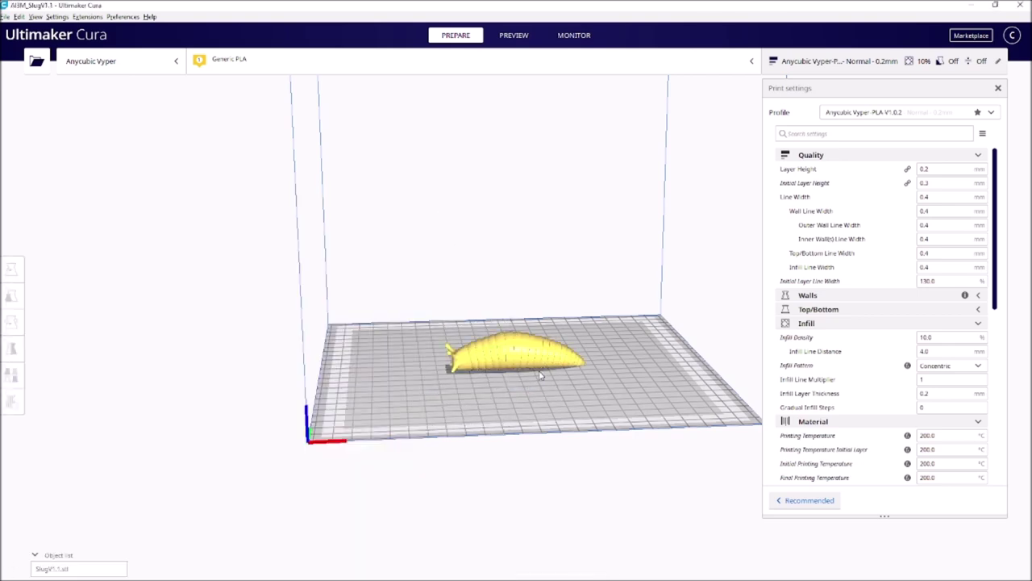
# Zoom and orbit around the loaded slug to inspect it from several angles
pyautogui.scroll(5, 542, 374)
pyautogui.moveTo(441, 485); pyautogui.dragTo(600, 460, button='right')
pyautogui.scroll(4, 450, 474)
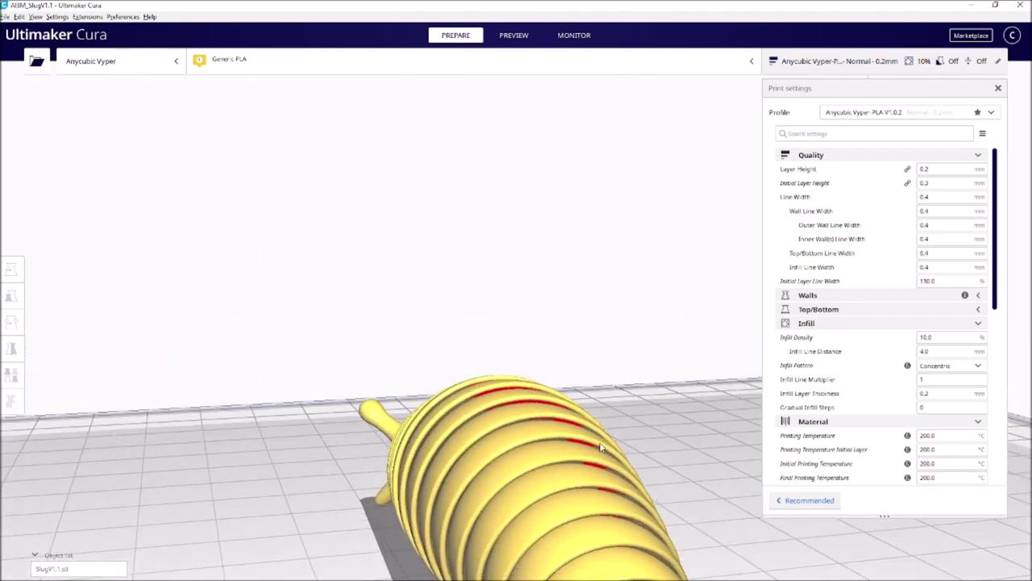
pyautogui.moveTo(601, 447); pyautogui.dragTo(349, 445, button='right')
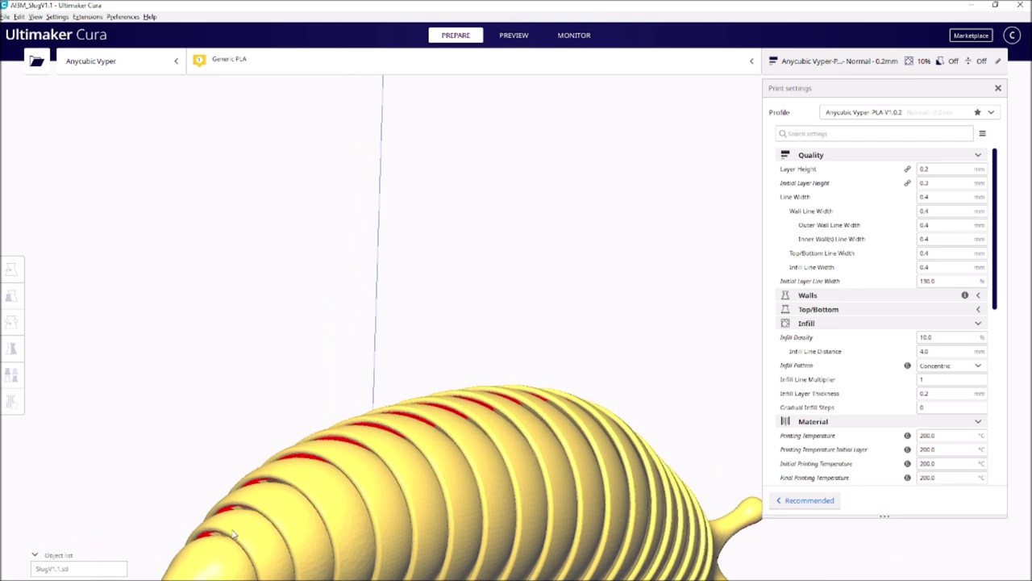
pyautogui.moveTo(217, 547); pyautogui.dragTo(559, 488, button='right')
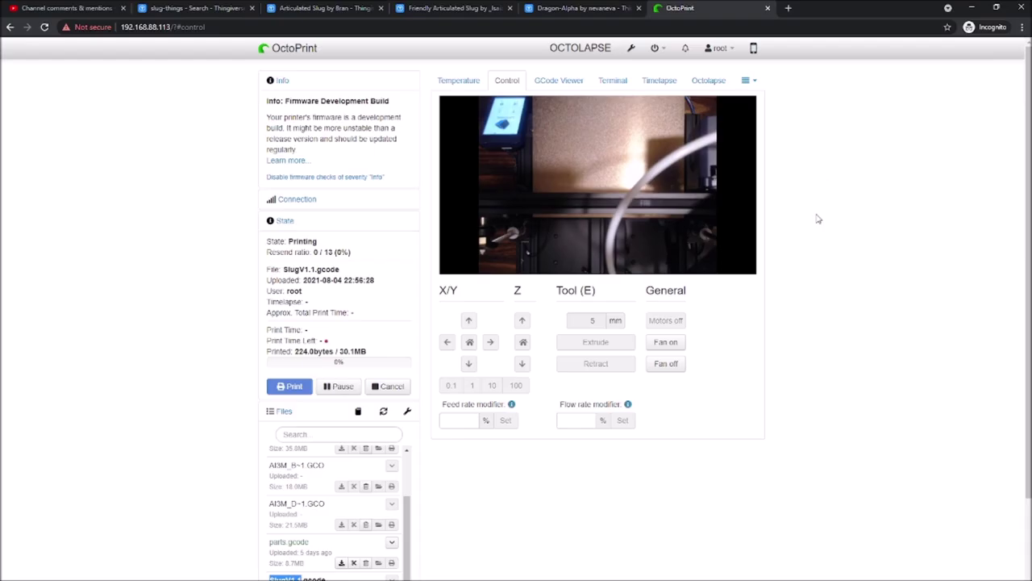